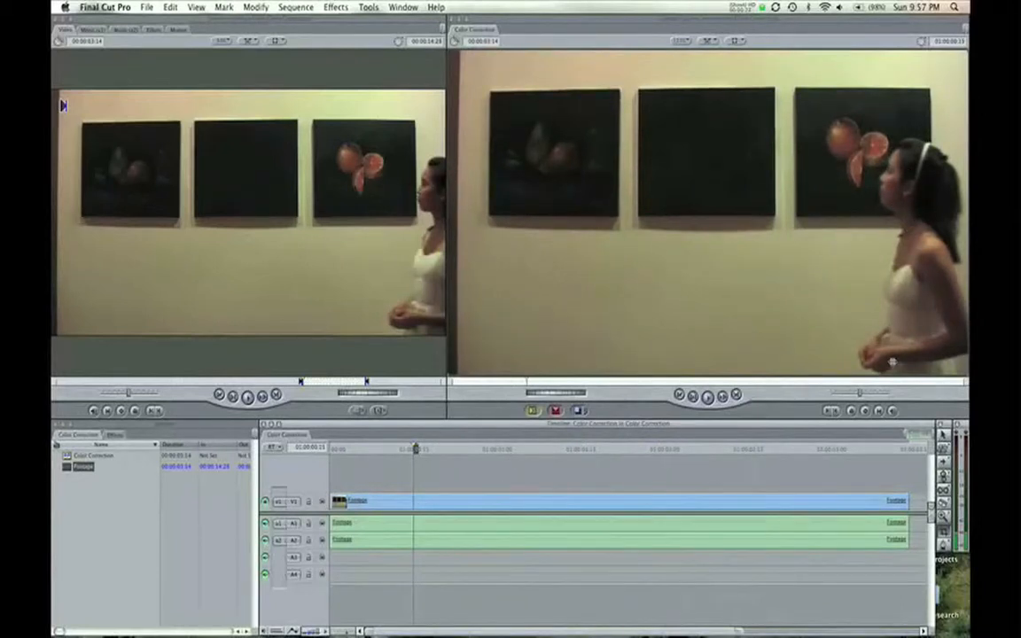
Apply the Color Corrector 3-way video filter to the Footage clip on track V1.
left_click(479, 450)
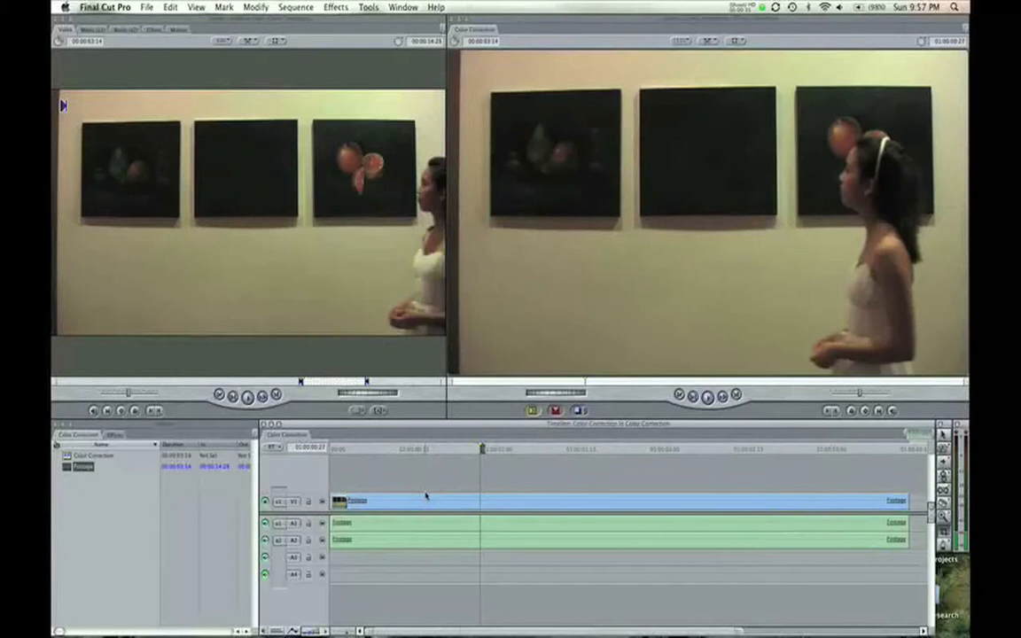
left_click(425, 497)
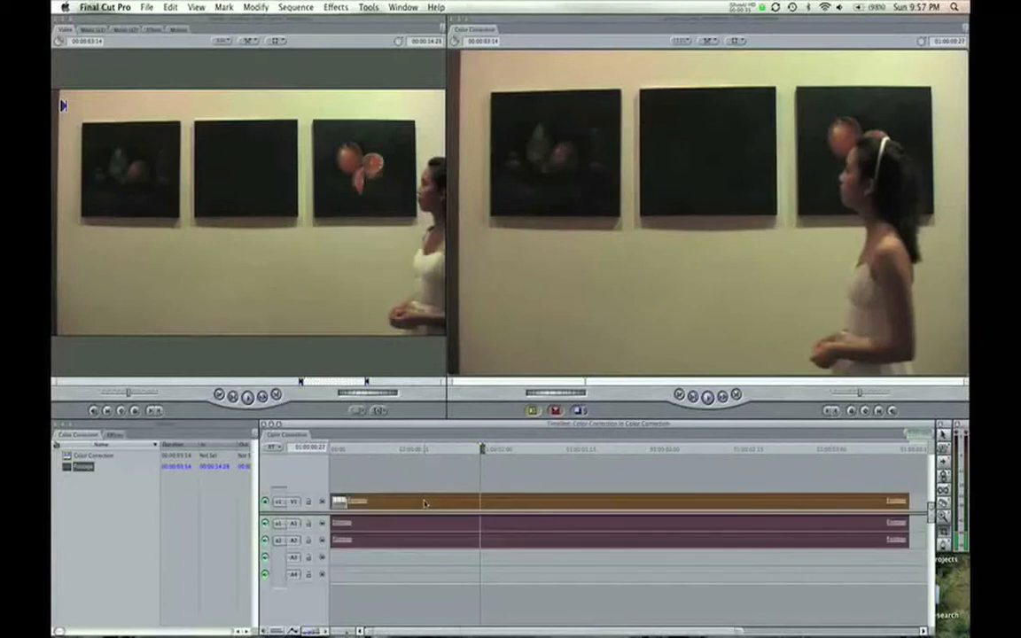
left_click(336, 7)
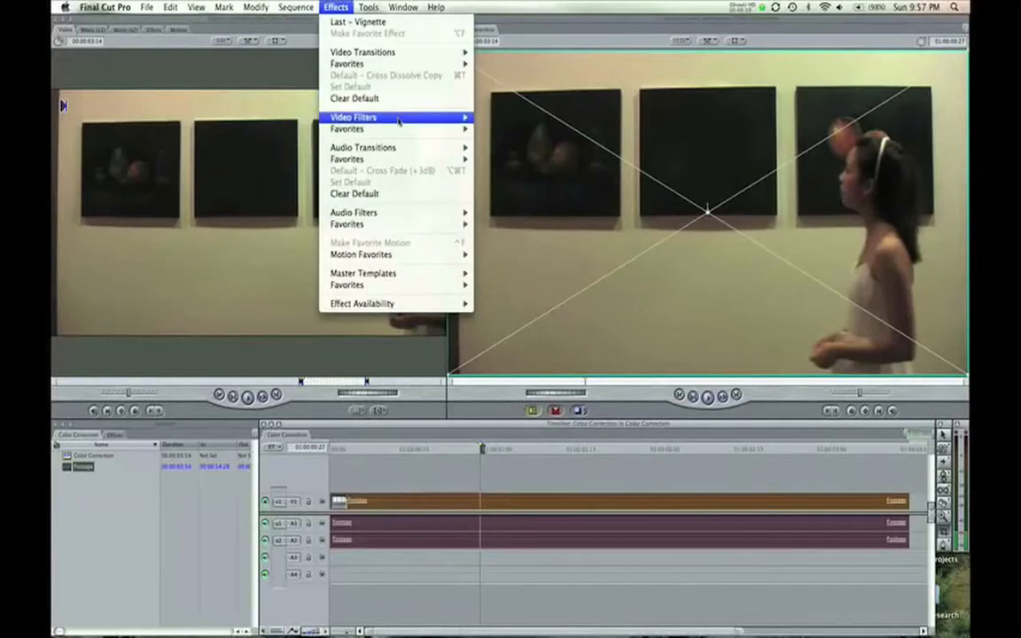
mouse_move(360, 114)
mouse_move(548, 164)
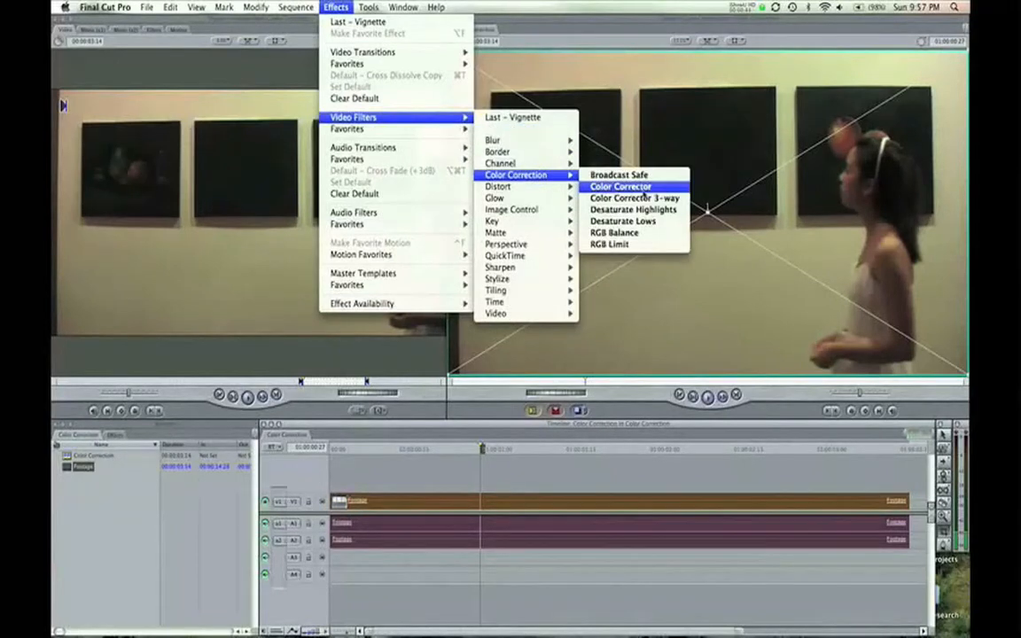
left_click(631, 199)
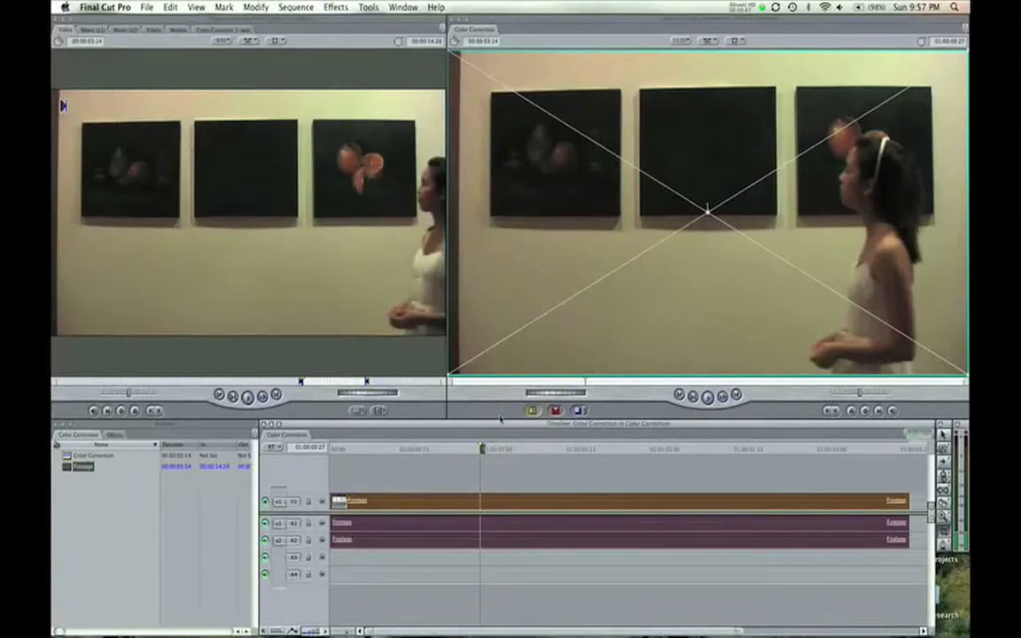
Load the Footage clip from the timeline for editing and open its Color Corrector 3-way controls.
left_click(459, 475)
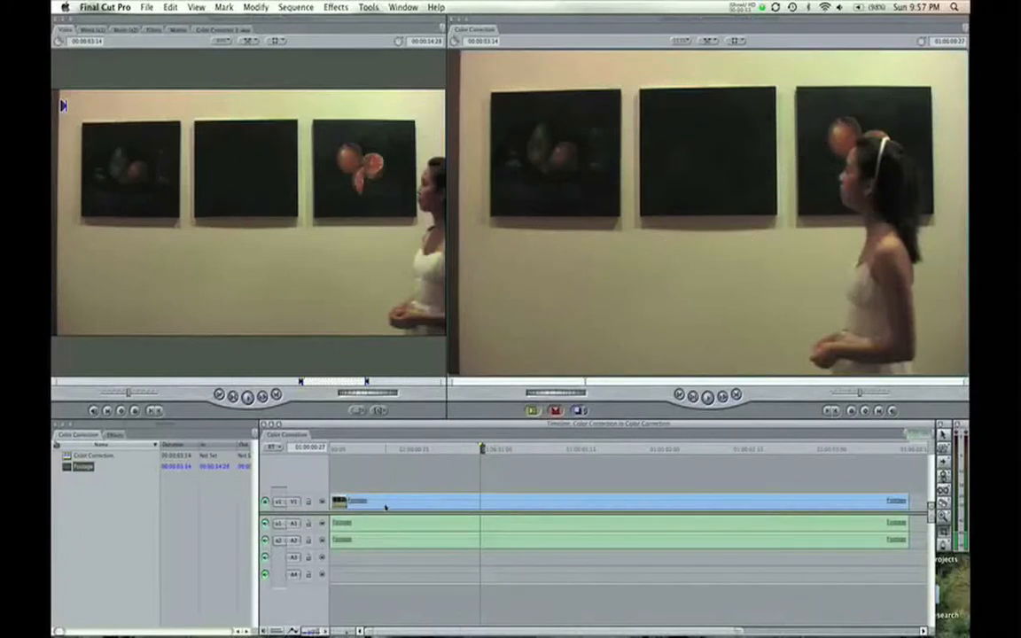
double_click(386, 505)
left_click(227, 32)
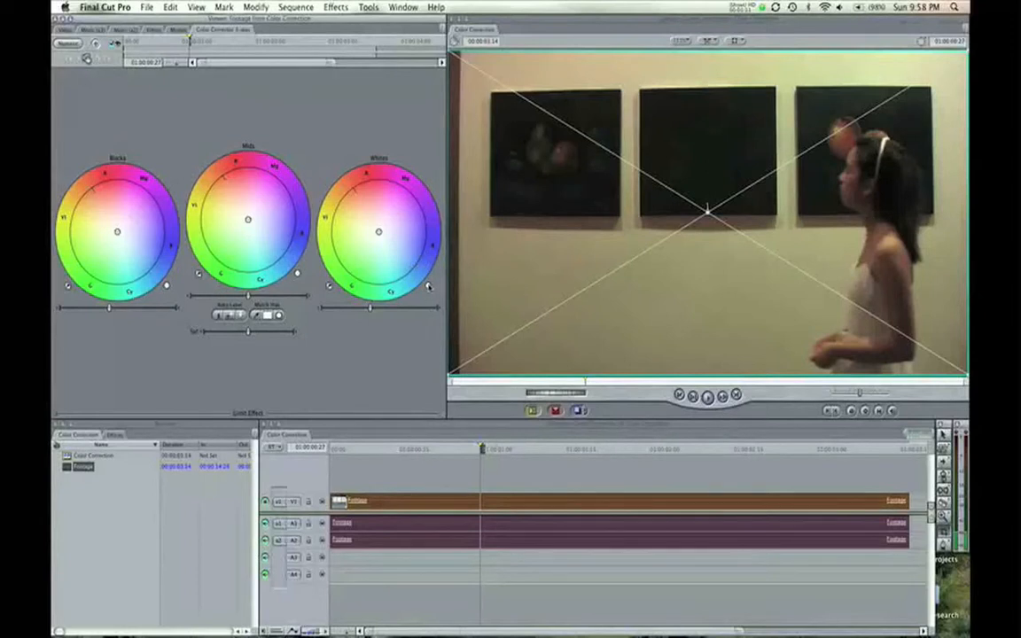
Try shifting the Whites color balance toward green and reset it to neutral.
left_click(429, 286)
left_click_drag(381, 235, 378, 232)
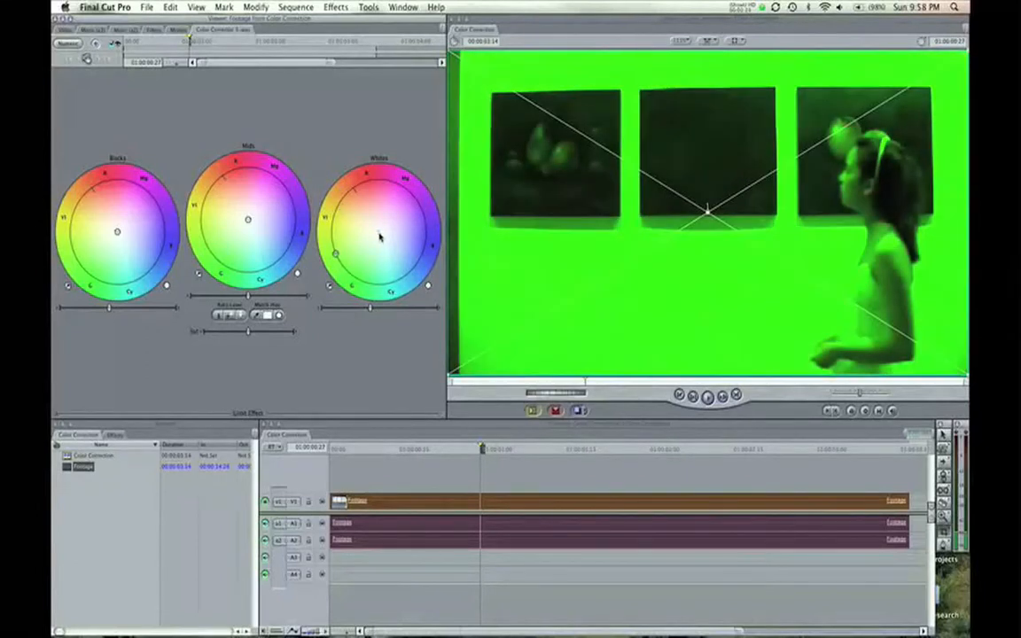
left_click(428, 286)
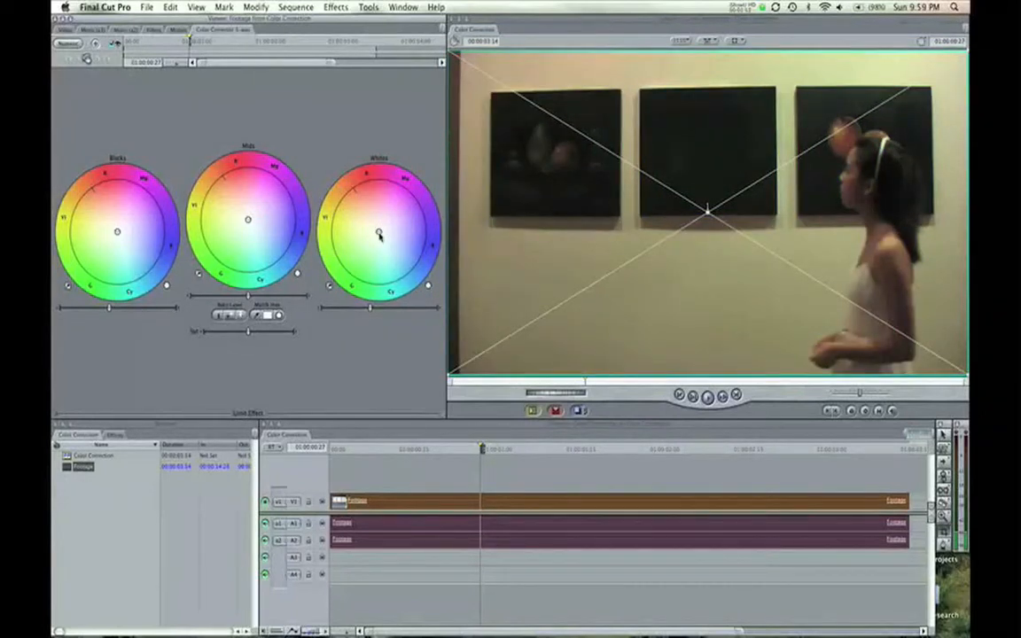
left_click_drag(379, 236, 379, 234)
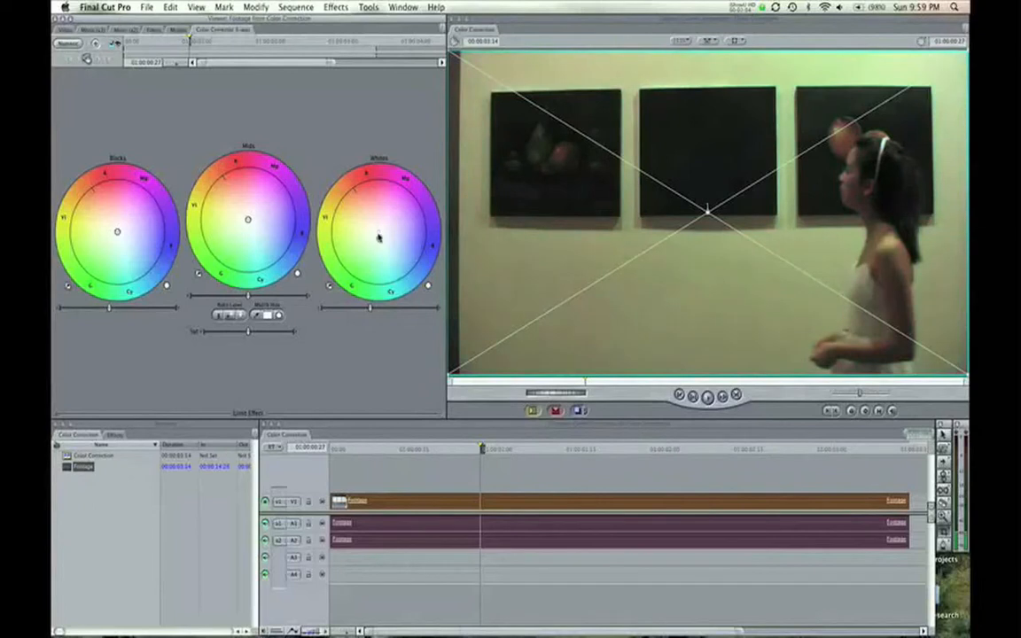
left_click(430, 287)
Reopen the clip's color corrector, sample the wall below the paintings for the Whites balance and the dark left painting as the black reference.
left_click(437, 477)
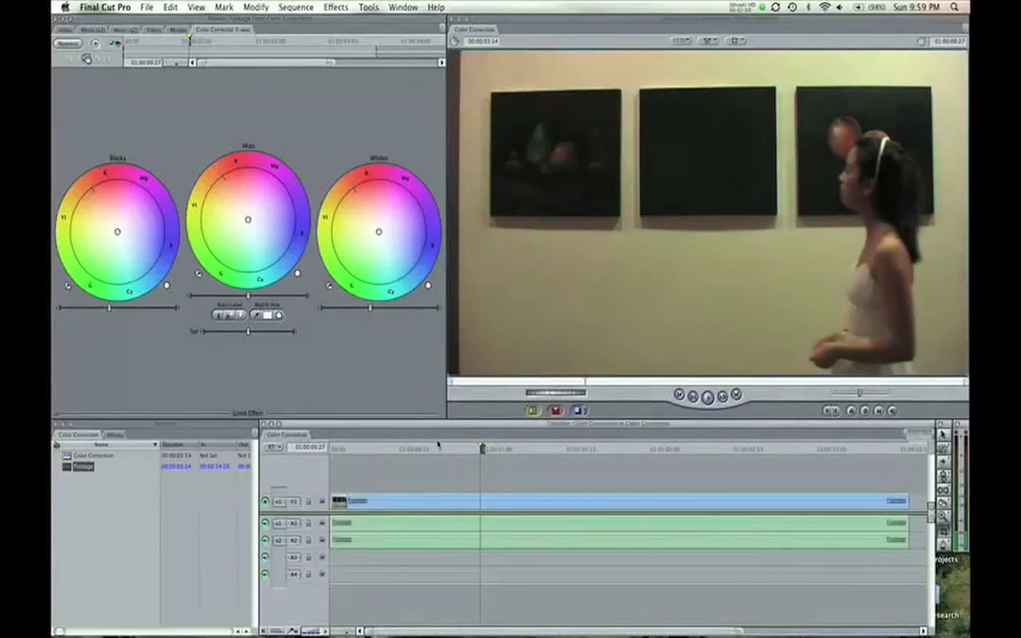
double_click(432, 504)
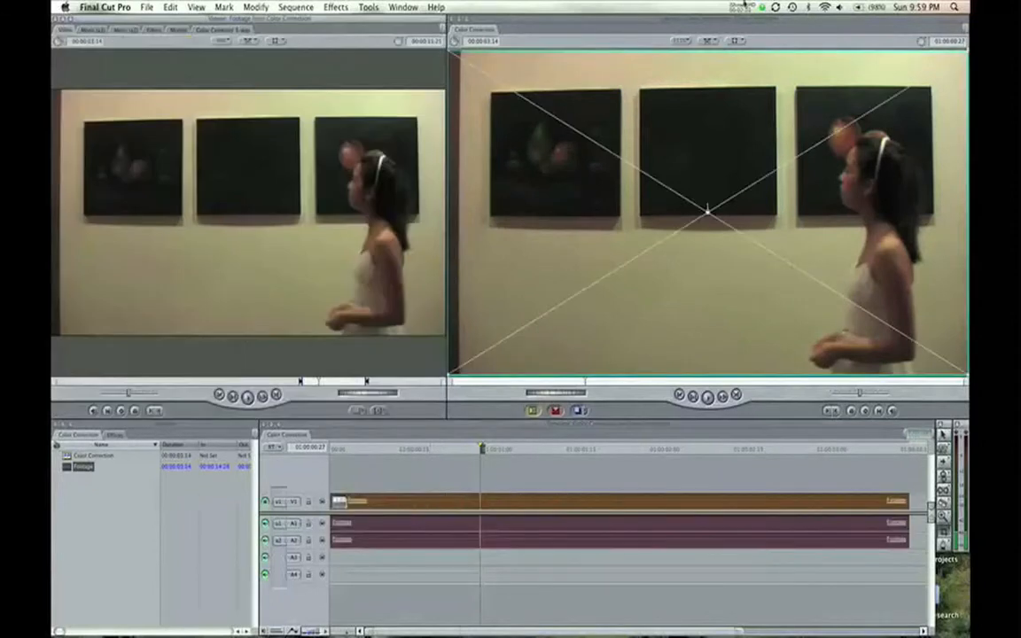
left_click(219, 29)
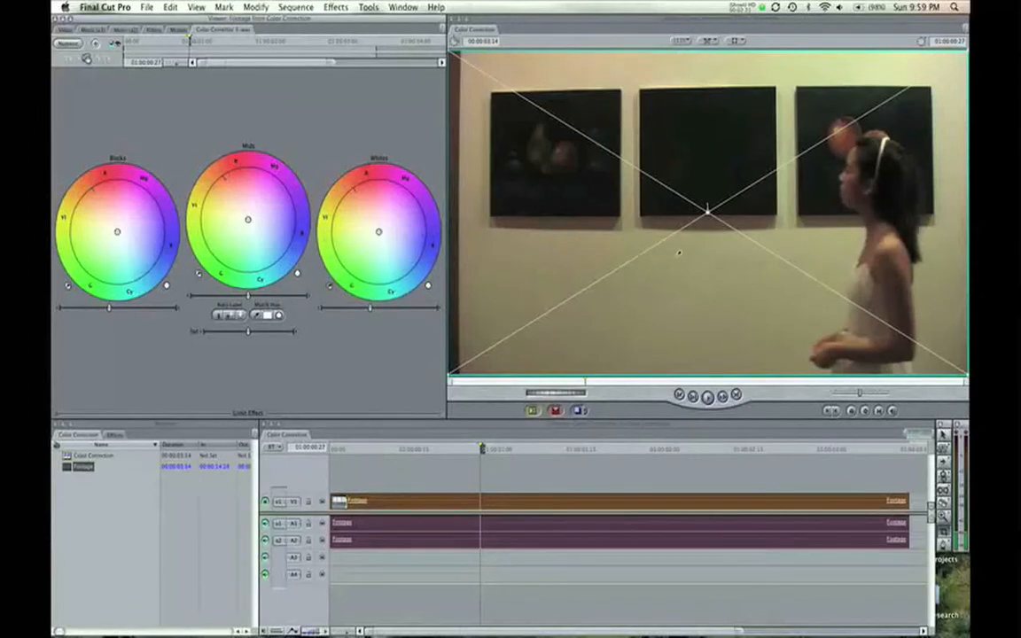
left_click(612, 243)
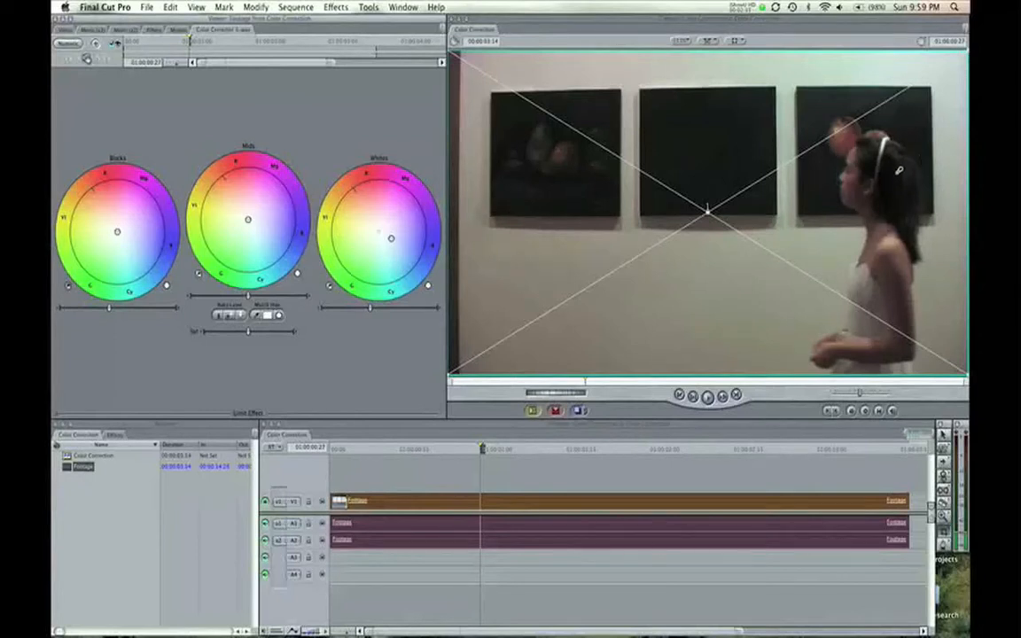
left_click(526, 140)
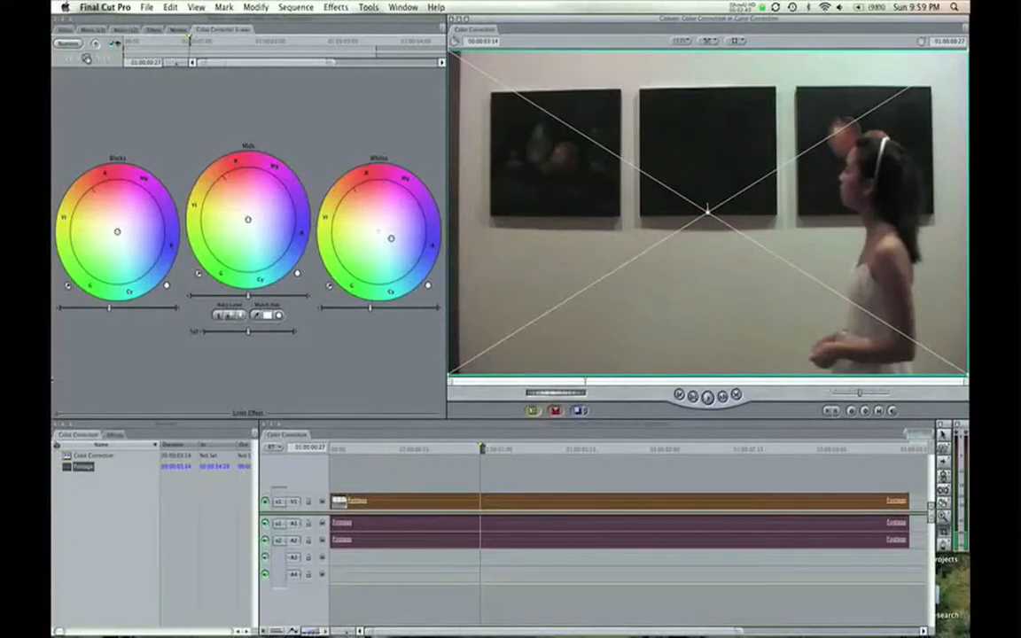
Fine-tune the corrector's levels by slightly darkening the Mids, slightly raising saturation and brightening the Whites.
left_click(226, 268)
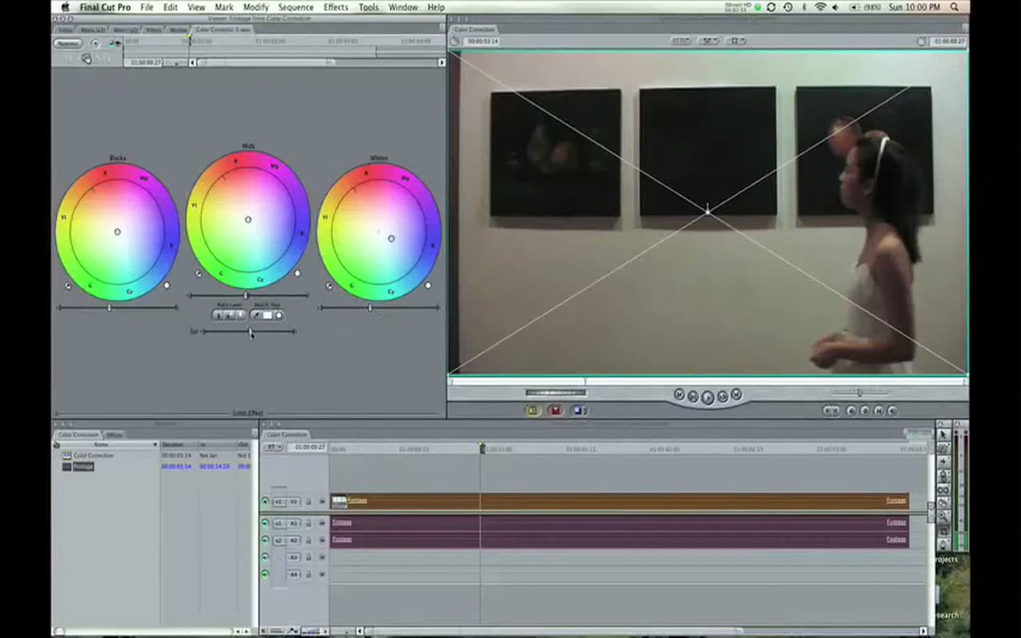
left_click_drag(372, 308, 383, 309)
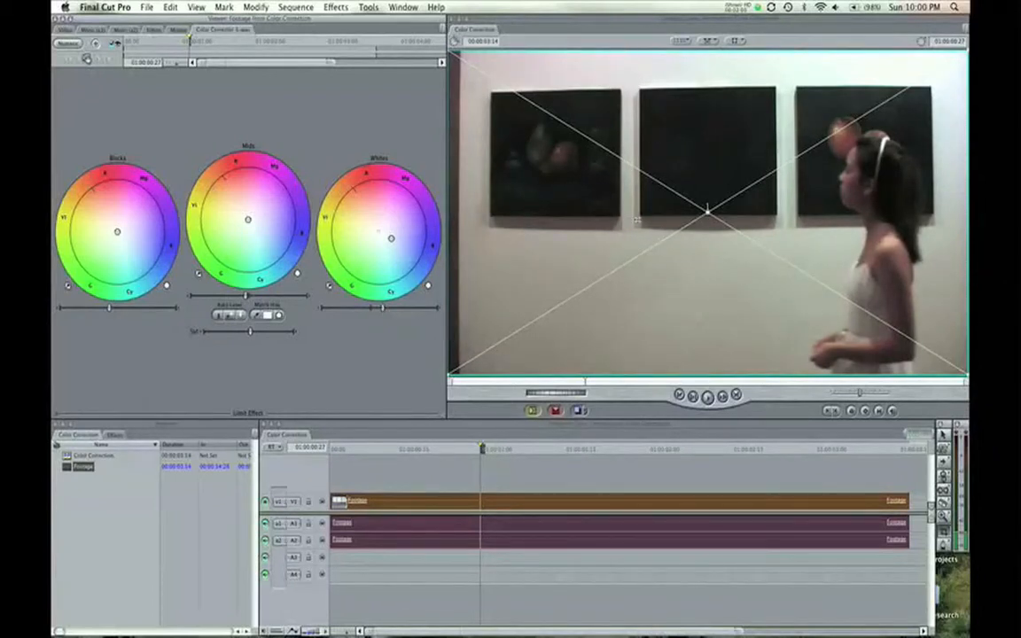
Review the corrected footage by playing and stepping through it, leaving the playhead at 01:00:01:06 with the woman's face in profile.
left_click(471, 460)
key("space")
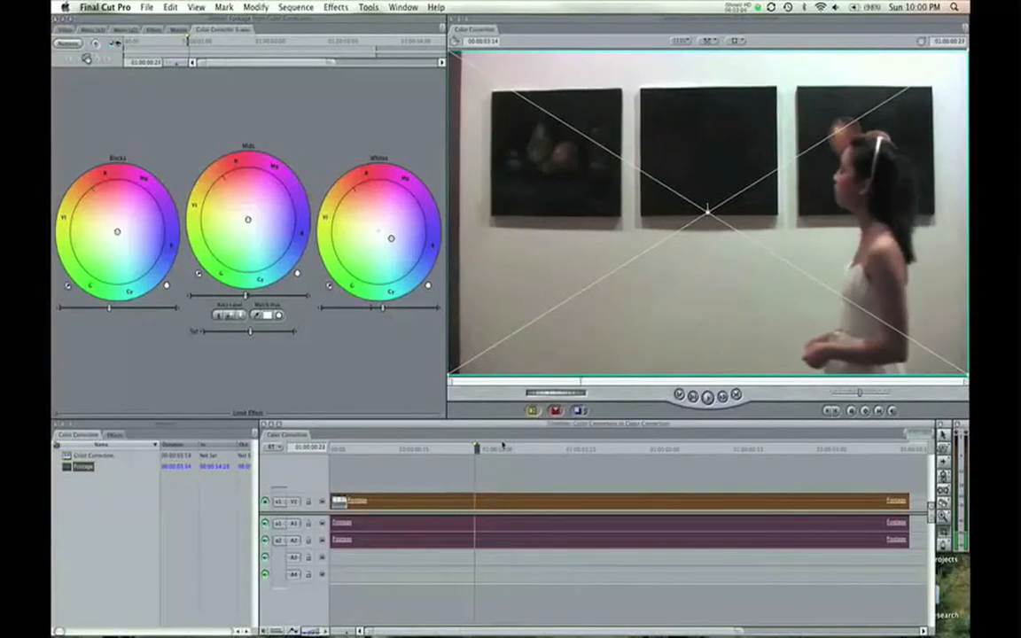
key("j")
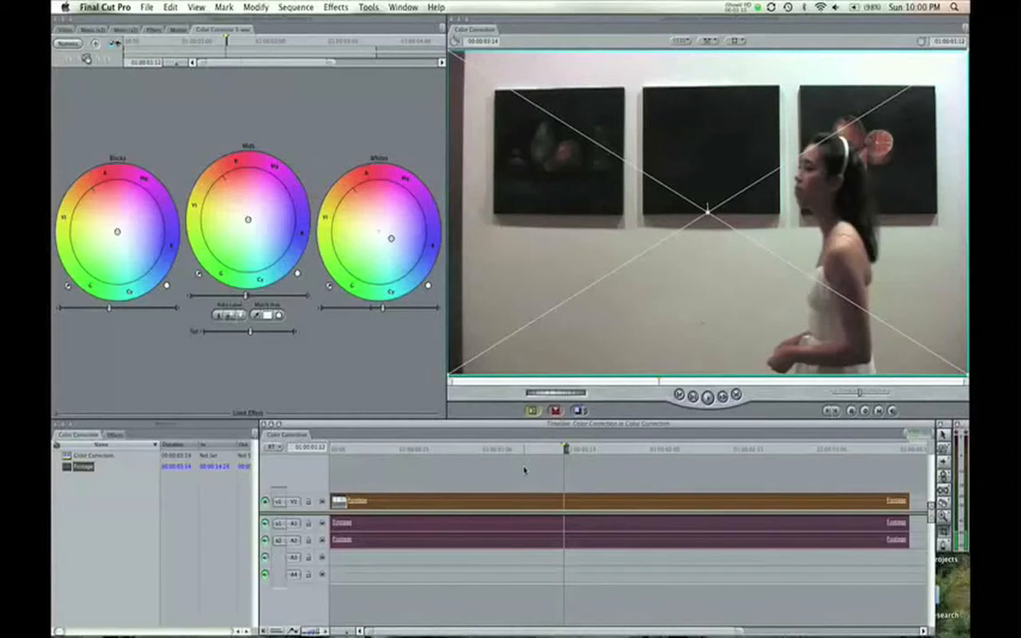
left_click(524, 470)
key("Left")
key("Left")
key("Left")
key("Left")
key("Left")
key("Left")
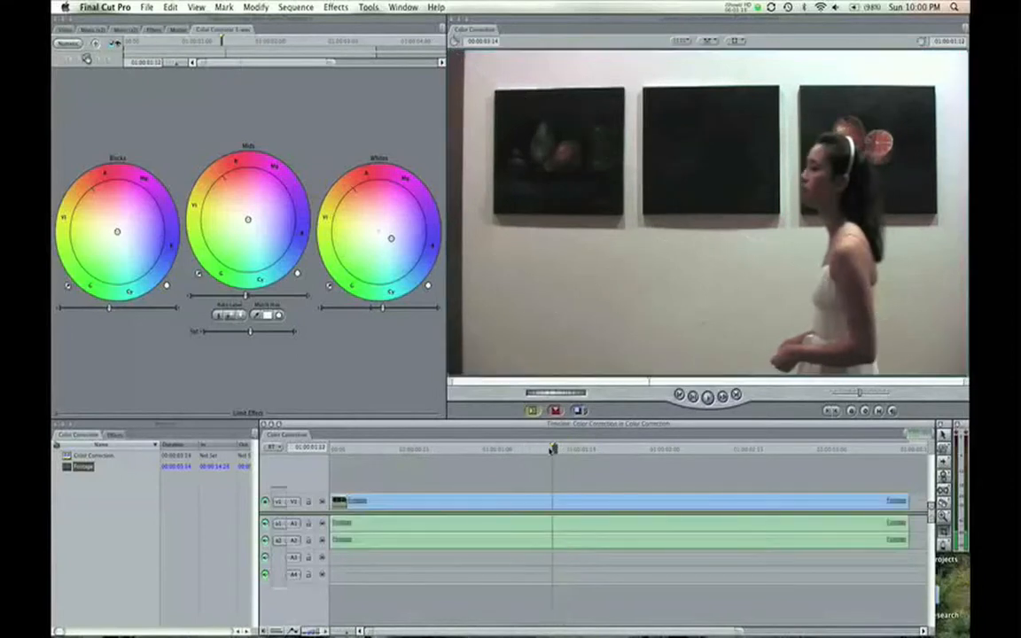
left_click(536, 503)
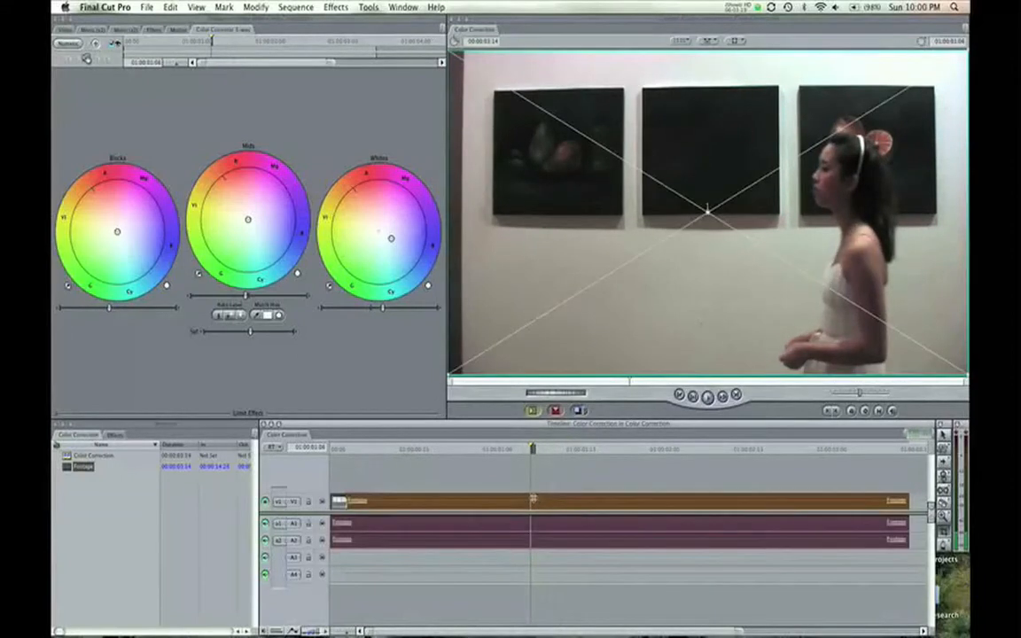
left_click(446, 462)
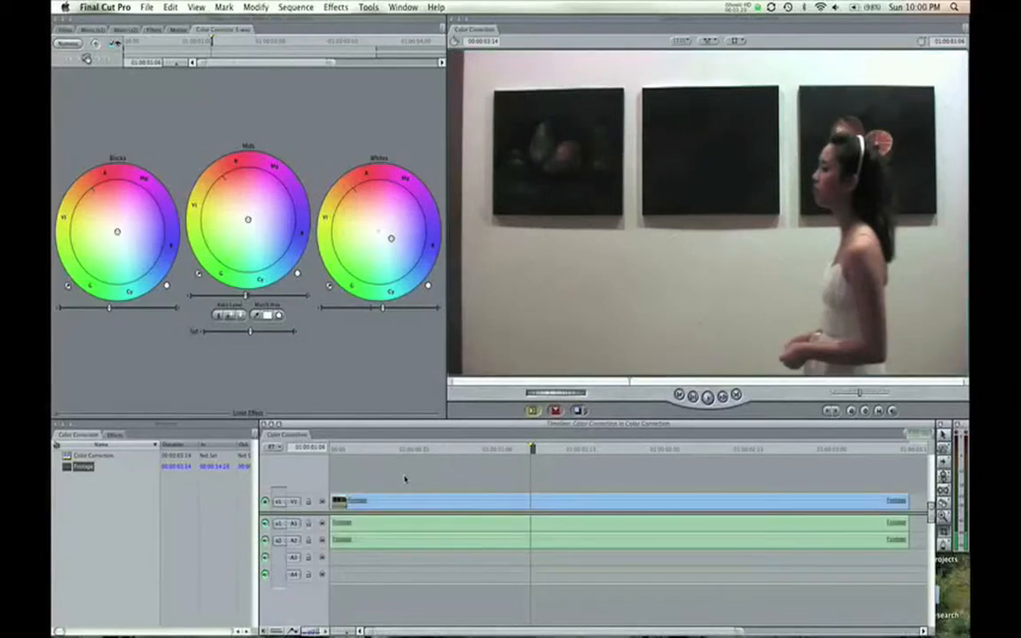
Crop all four sides of the selected clip in the Canvas down to a small patch of skin on the woman's face.
left_click(406, 503)
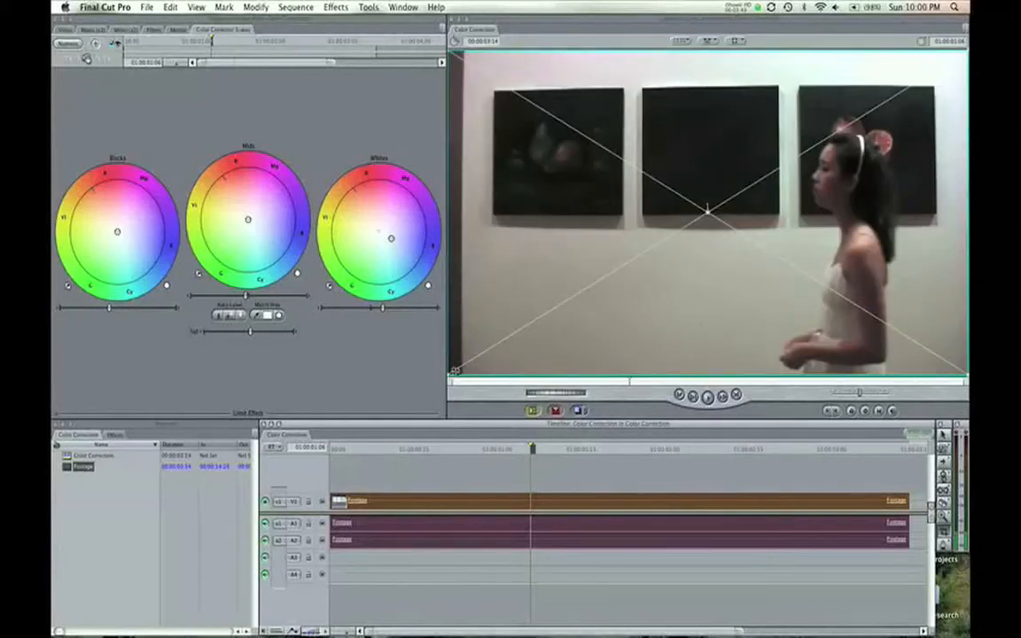
left_click(735, 40)
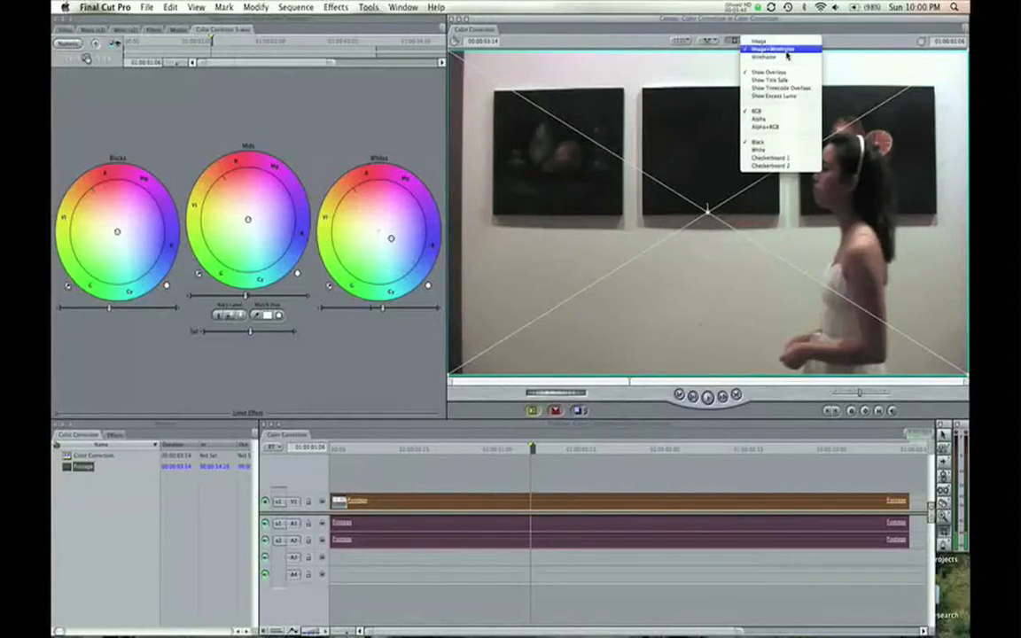
left_click(478, 255)
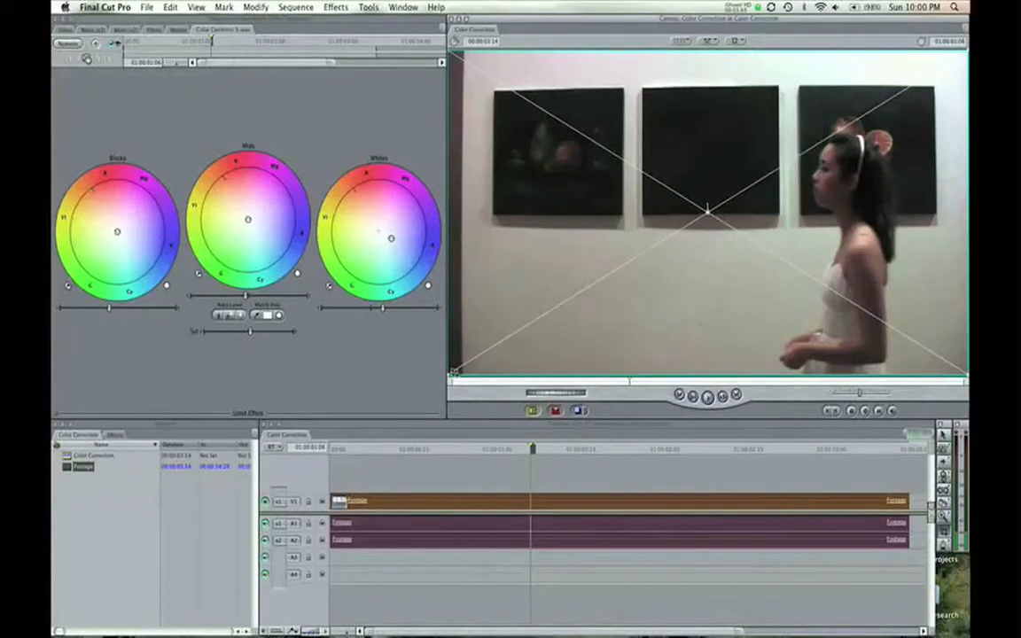
left_click_drag(453, 371, 815, 209)
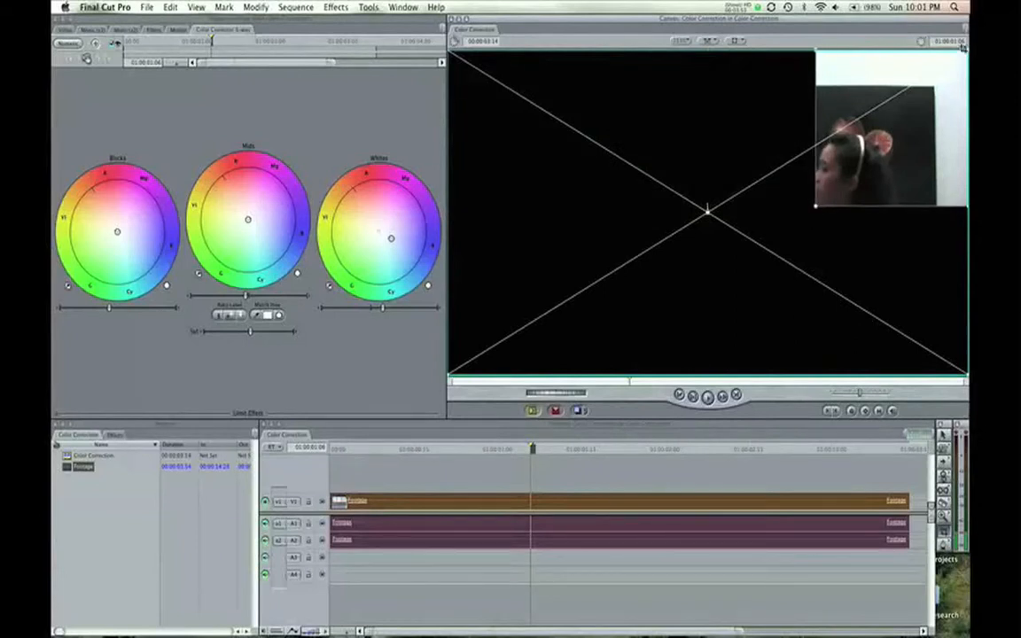
left_click_drag(867, 52, 873, 148)
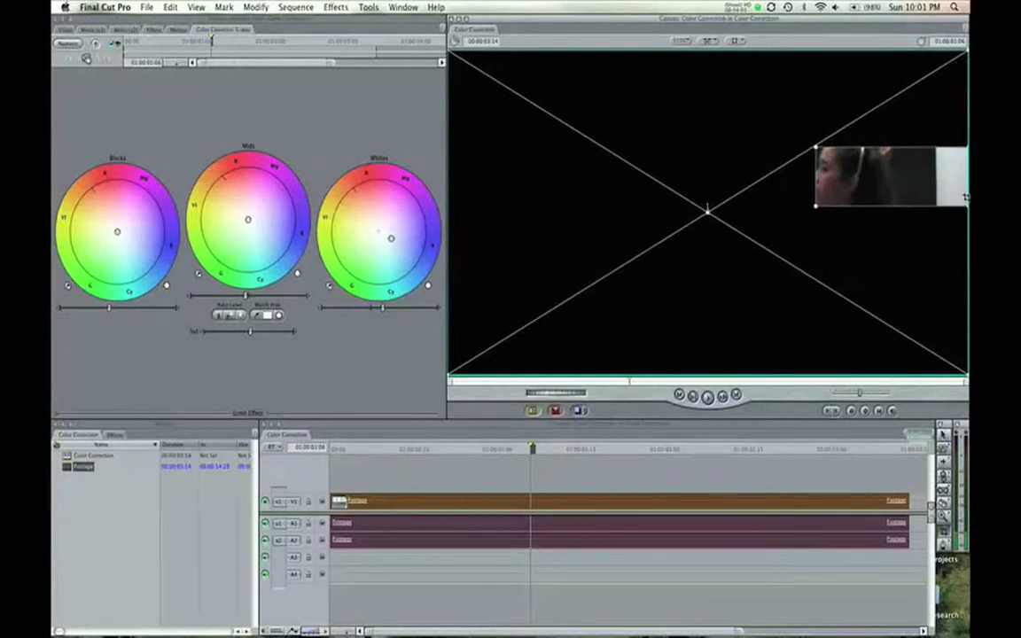
left_click_drag(966, 197, 839, 188)
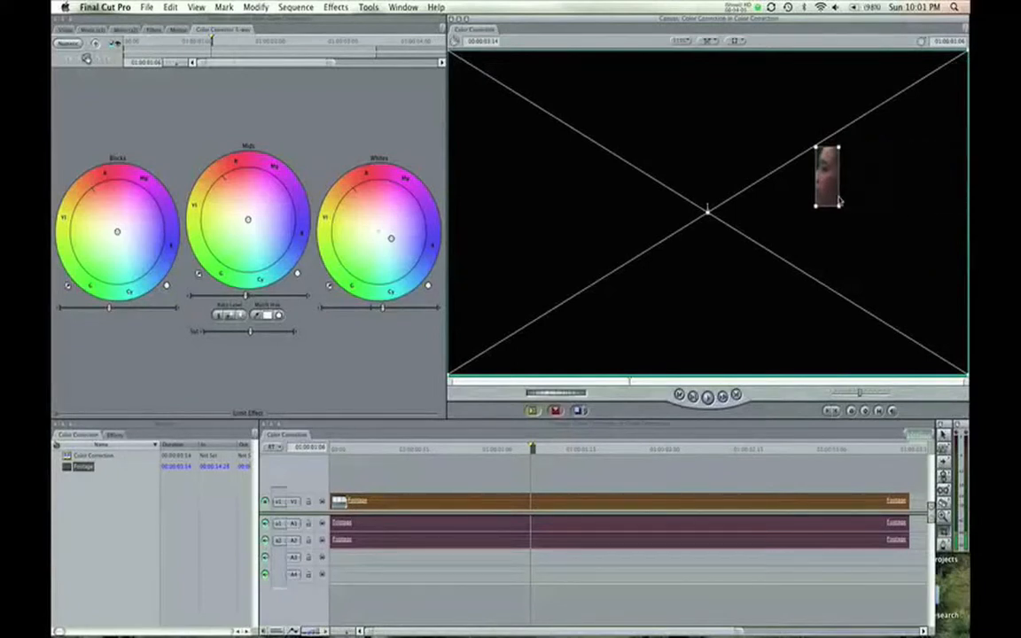
left_click_drag(816, 144, 816, 162)
Show the Video Scopes in the Vectorscope layout and place the color corrector window beside the scope.
left_click(366, 9)
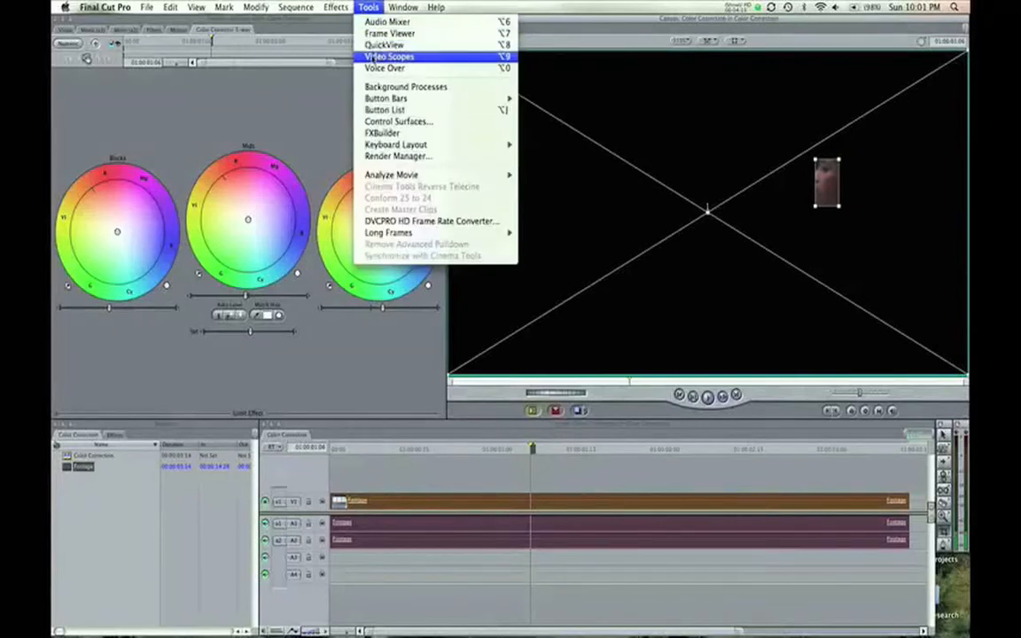
left_click(375, 57)
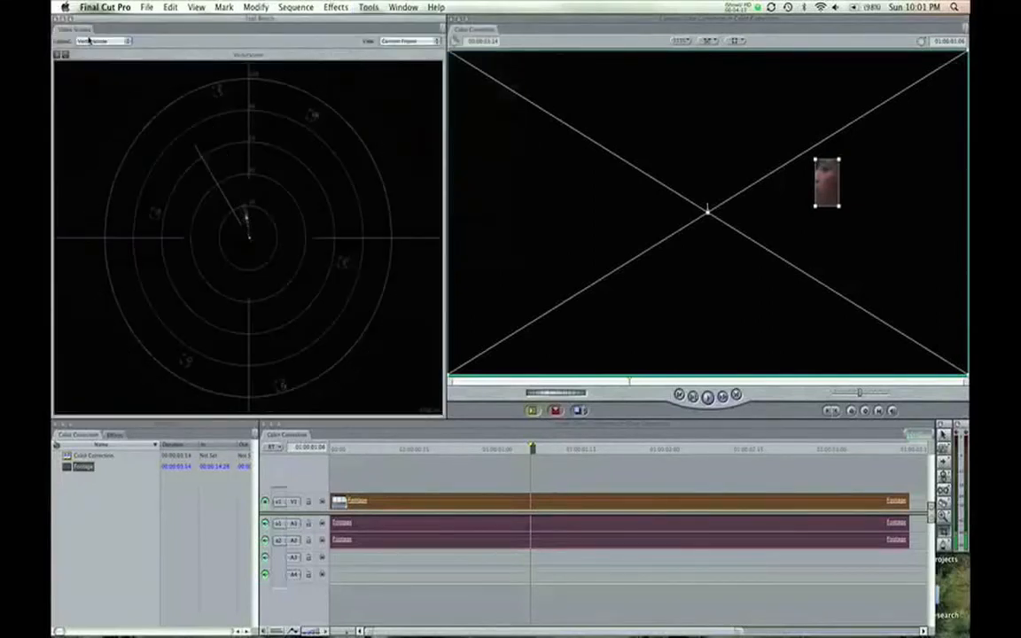
left_click(97, 43)
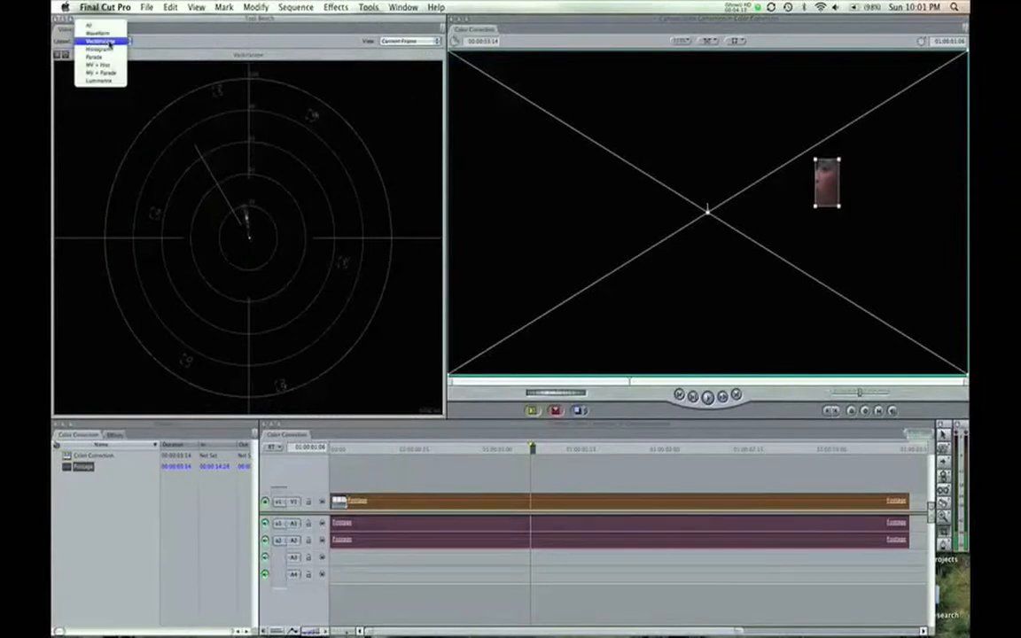
left_click(100, 42)
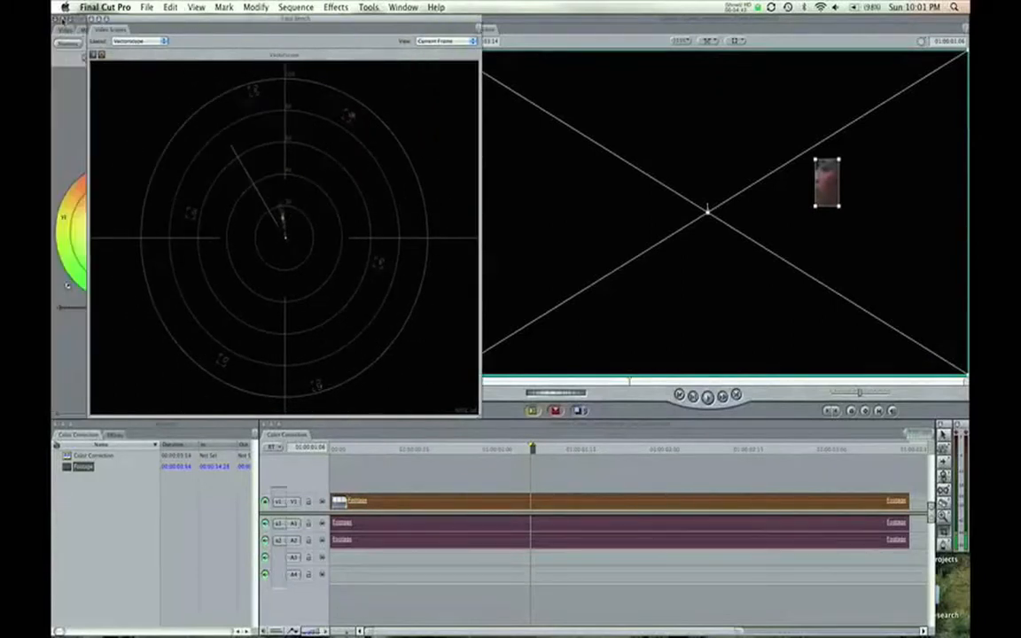
left_click_drag(80, 19, 359, 23)
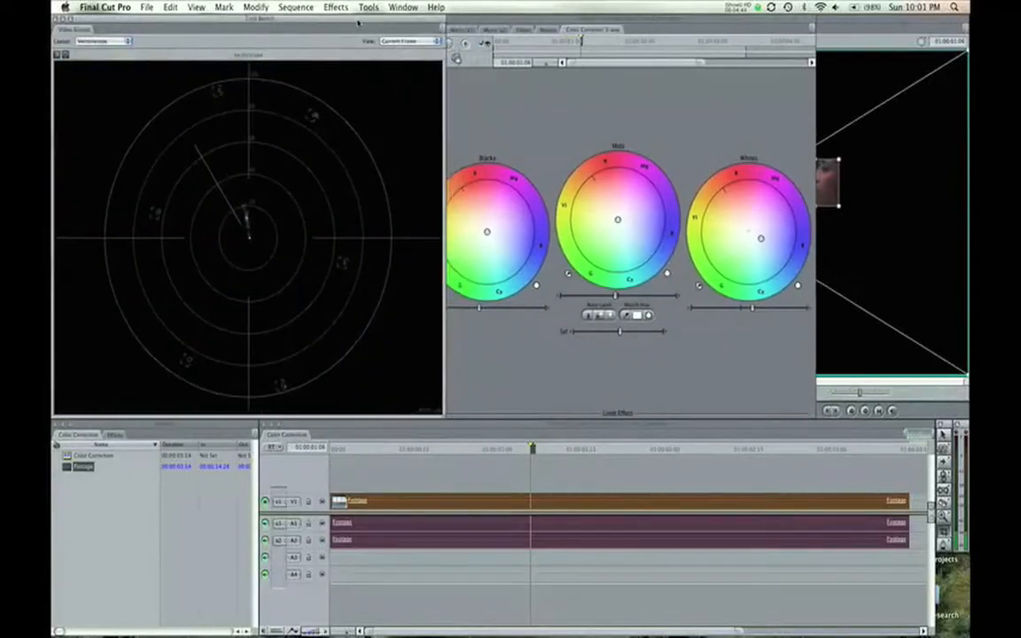
left_click(561, 26)
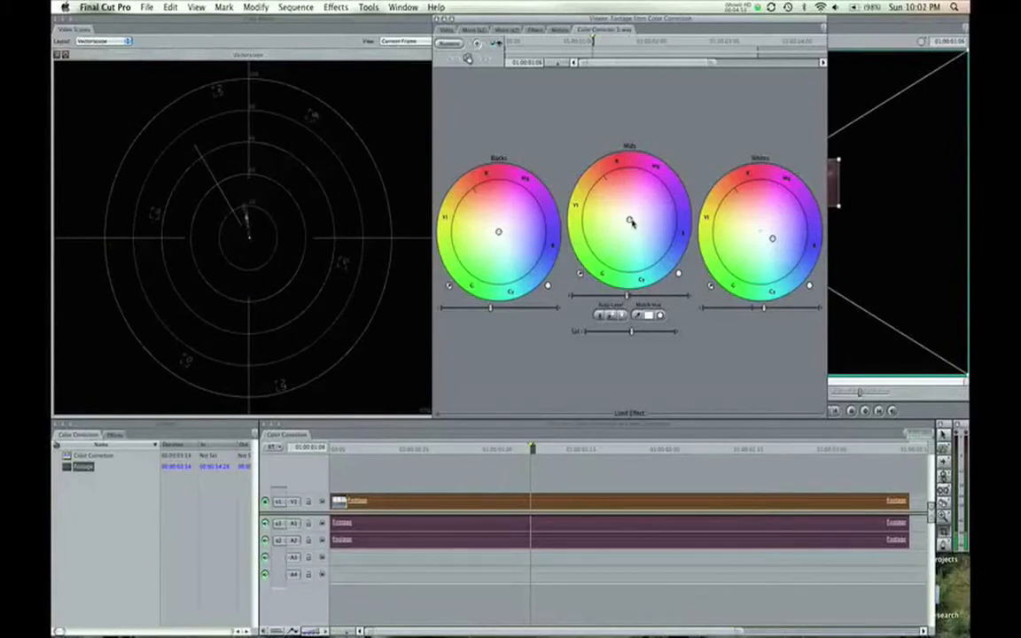
Shift the Mids balance slightly toward yellow to line the skin trace up with the vectorscope's flesh tone line, and move the corrector window off the Canvas image.
key("Left")
key("Left")
key("Left")
key("Left")
key("Left")
key("Left")
key("Left")
key("Left")
key("Right")
key("Right")
key("Left")
key("Left")
key("Left")
key("Right")
key("Right")
left_click_drag(470, 18, 168, 17)
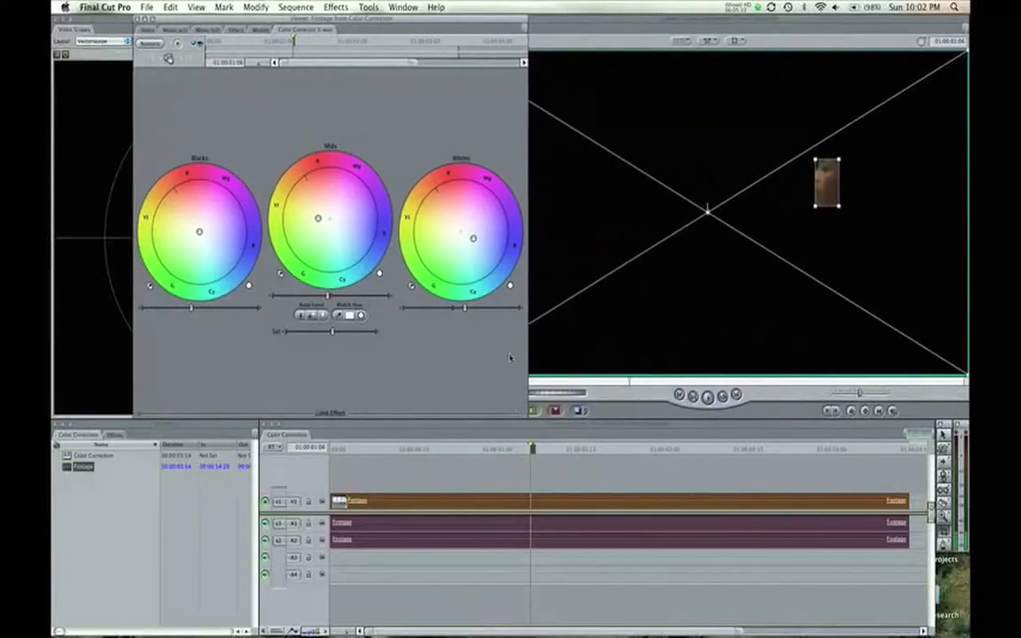
Reset the clip's Crop parameters in its motion settings to restore the full frame.
left_click(256, 29)
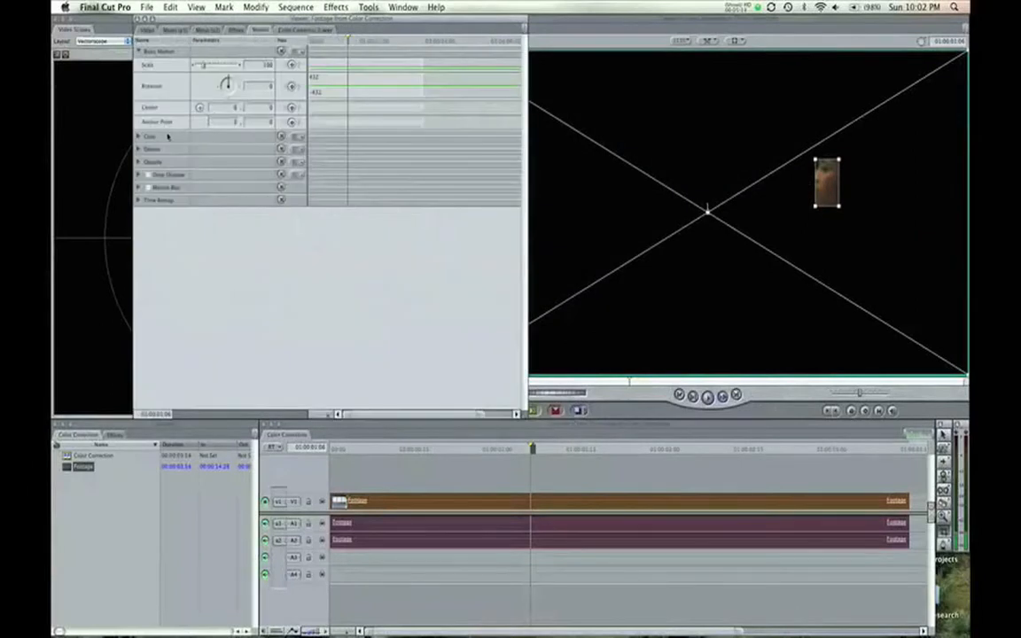
left_click(138, 136)
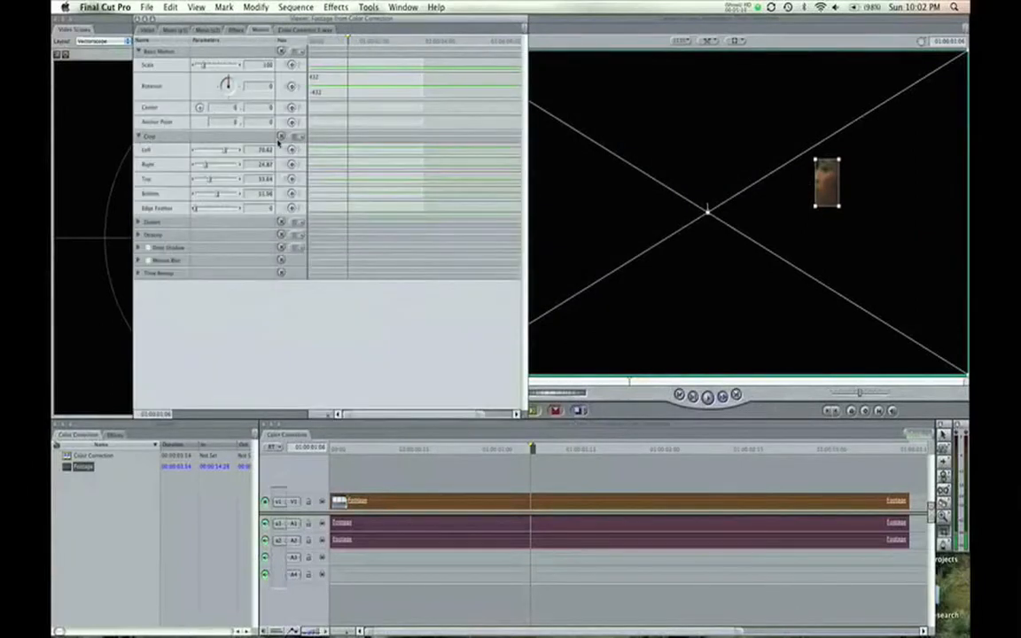
left_click(282, 137)
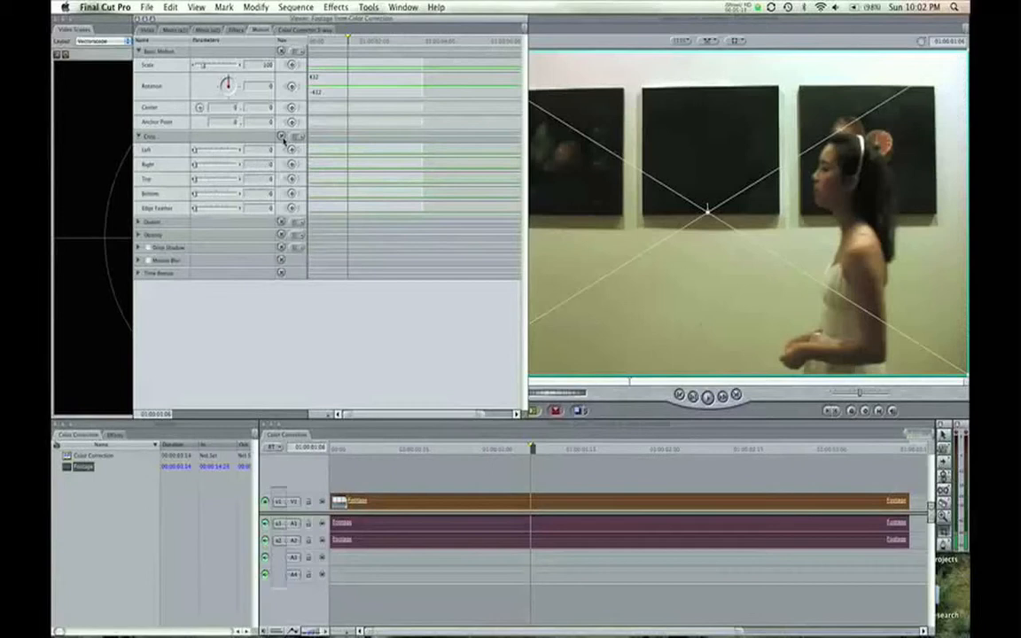
Shift the Mids balance slightly toward red in the Color Corrector 3-way, and move the corrector window clear of the Canvas.
left_click_drag(364, 16, 352, 9)
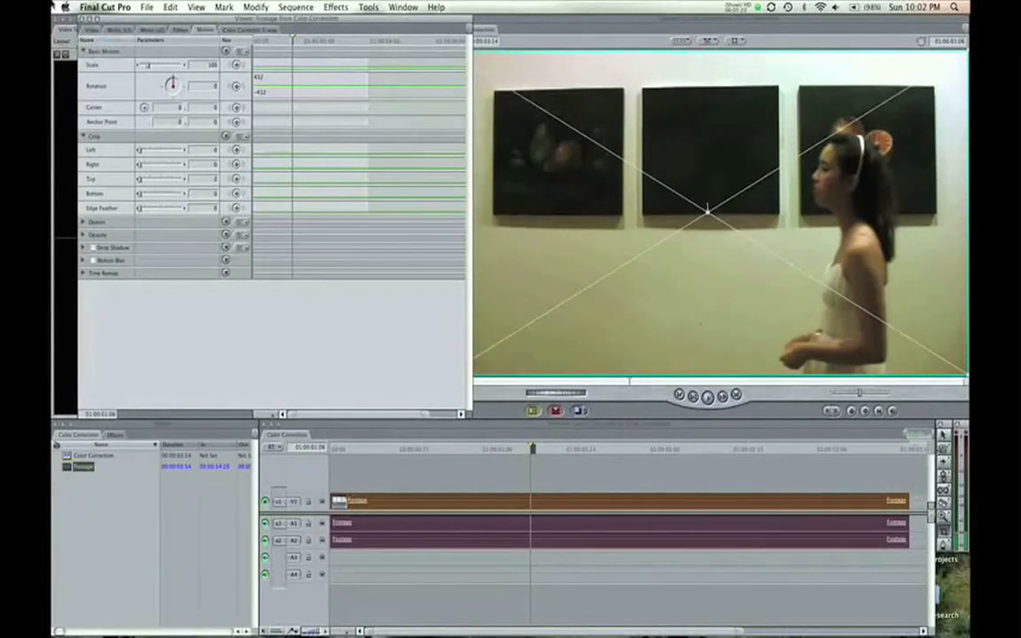
left_click(238, 31)
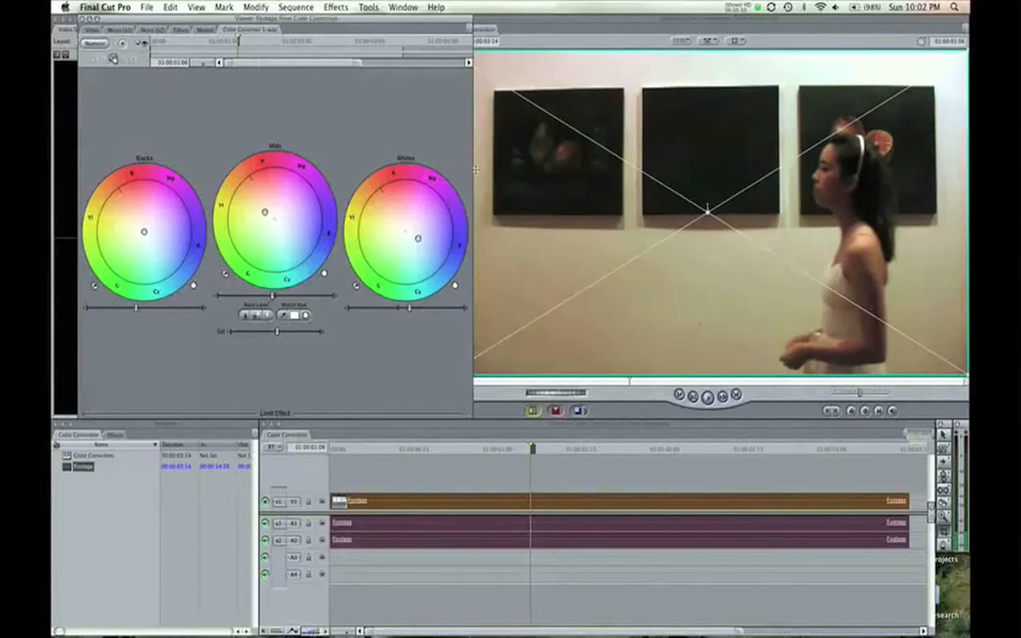
left_click_drag(448, 23, 422, 23)
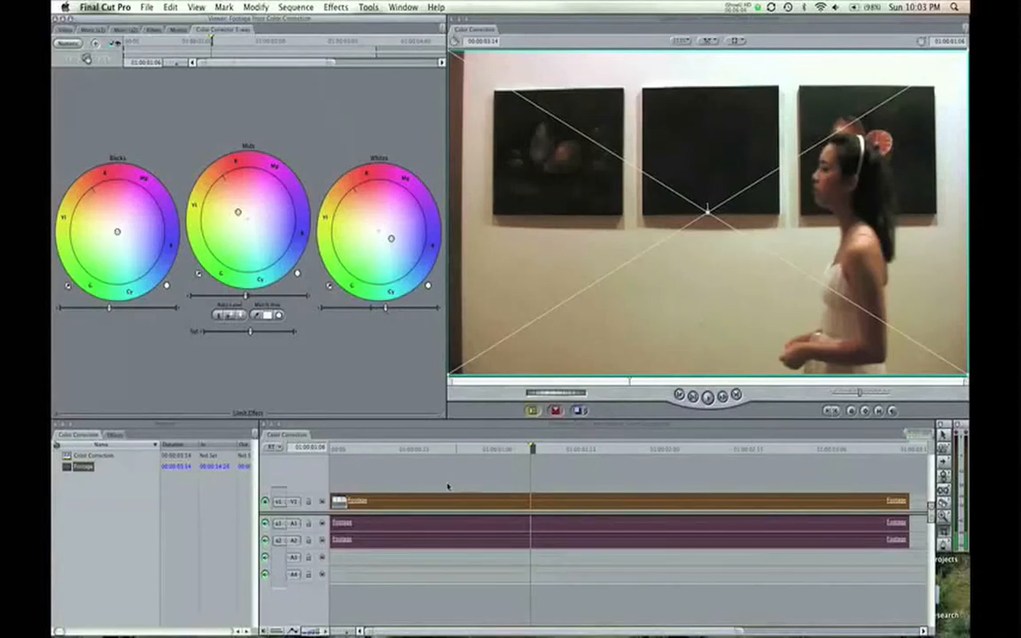
Apply the Vignette filter from the Stylize video filters to the selected clip.
left_click(335, 8)
mouse_move(432, 116)
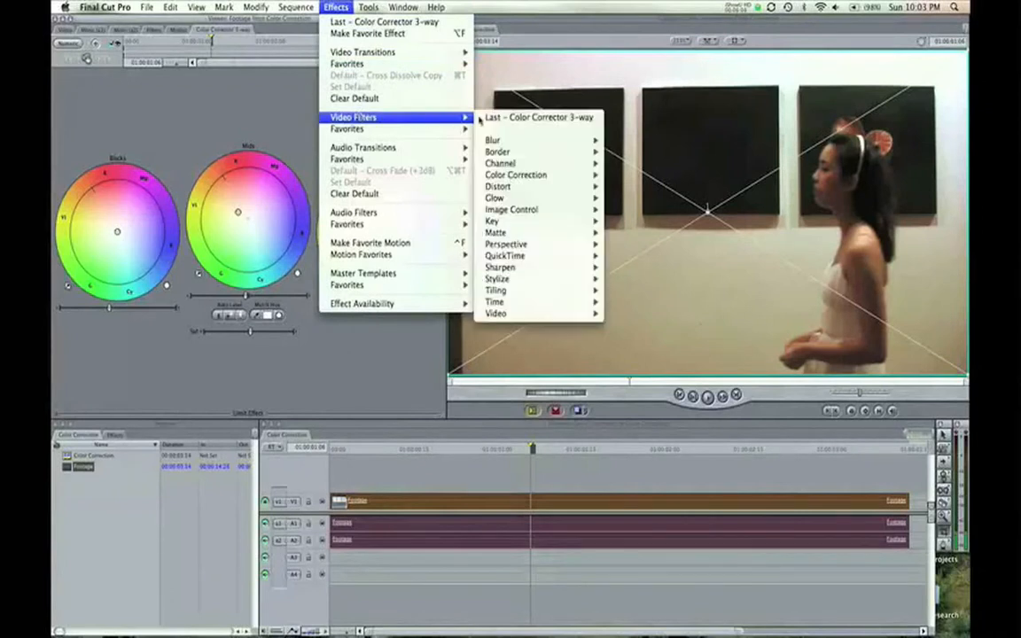
mouse_move(517, 257)
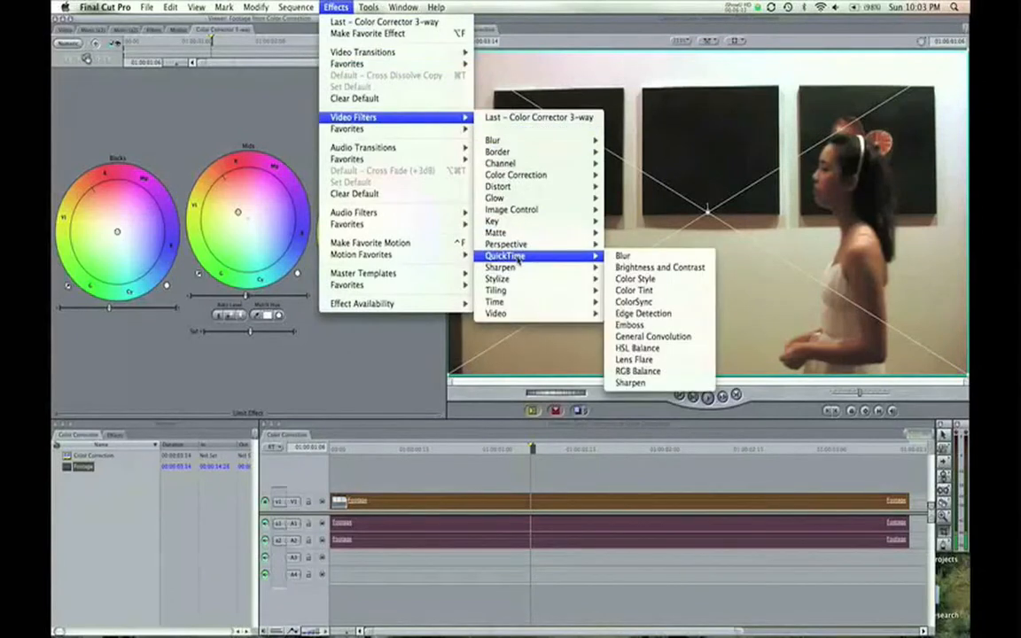
mouse_move(501, 278)
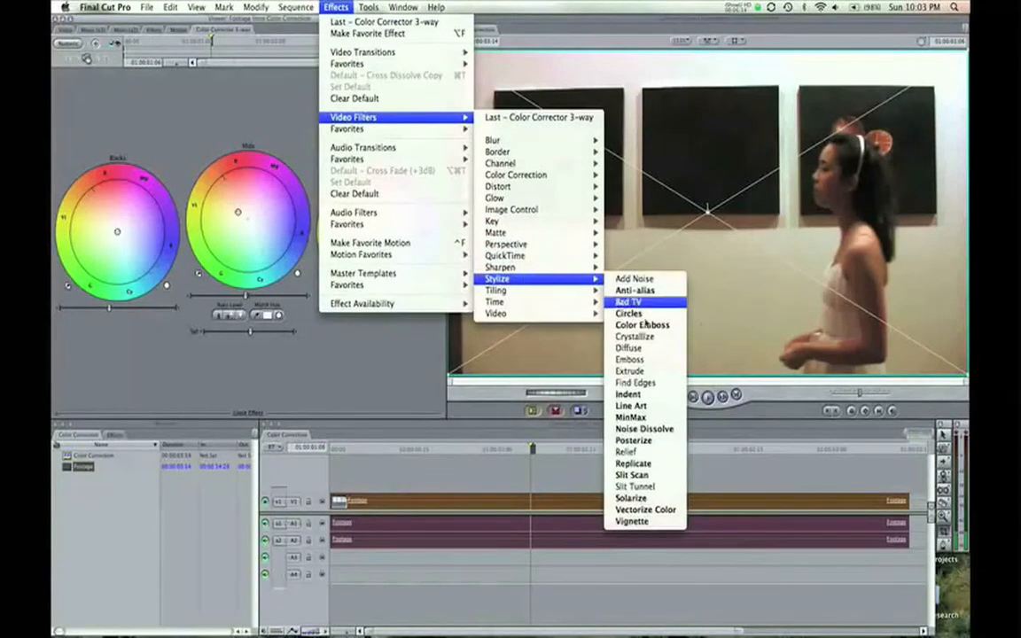
left_click(645, 523)
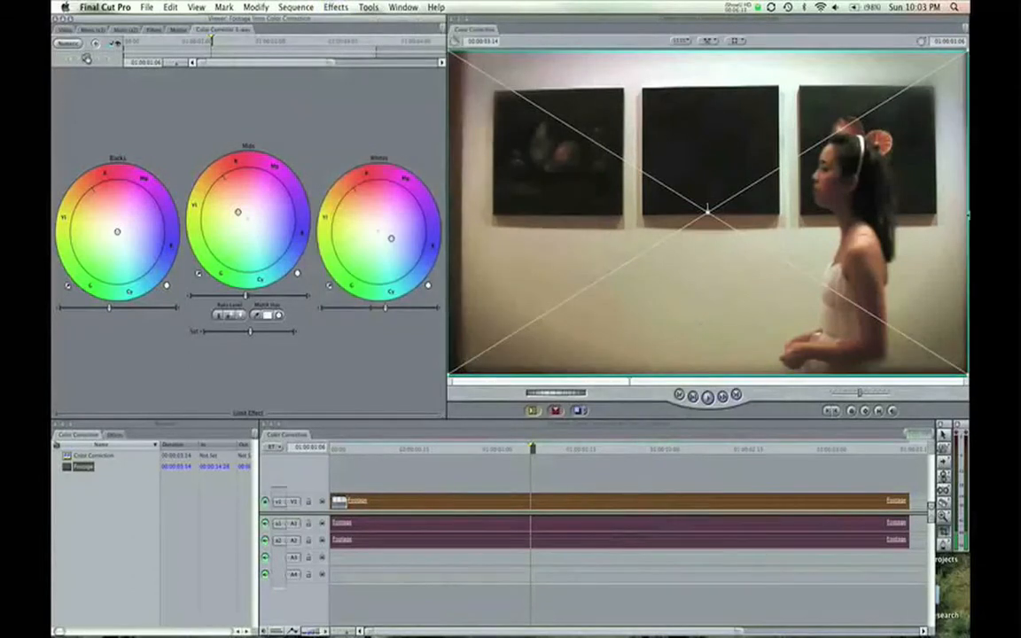
Play the corrected footage from near its beginning through to the end, and deselect the clip.
left_click(358, 450)
key("space")
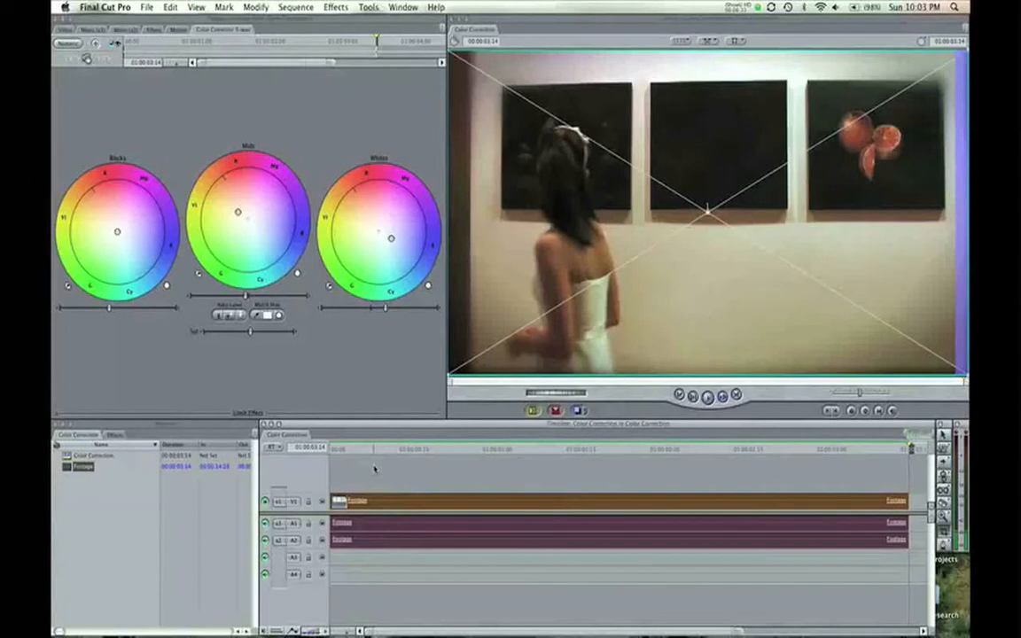
left_click(374, 469)
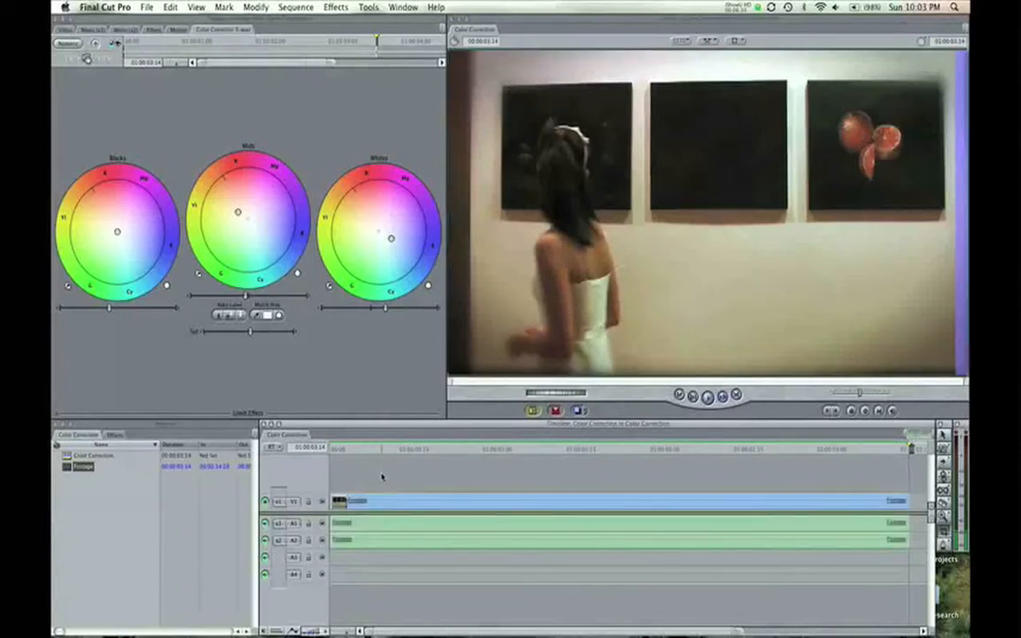